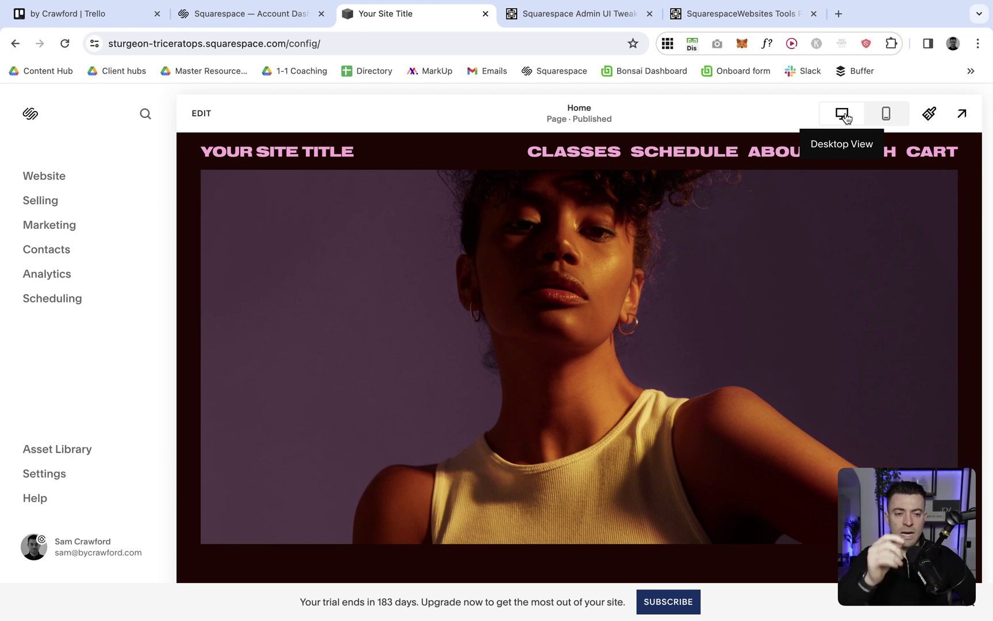
Toggle the home page preview between mobile and desktop layouts, then scroll through it
click(885, 113)
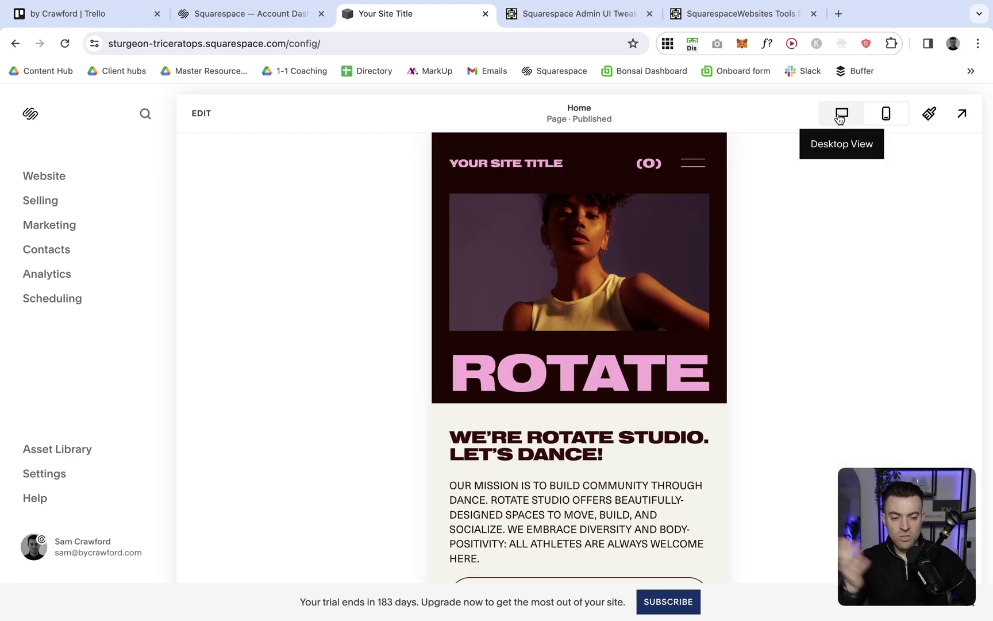
click(841, 118)
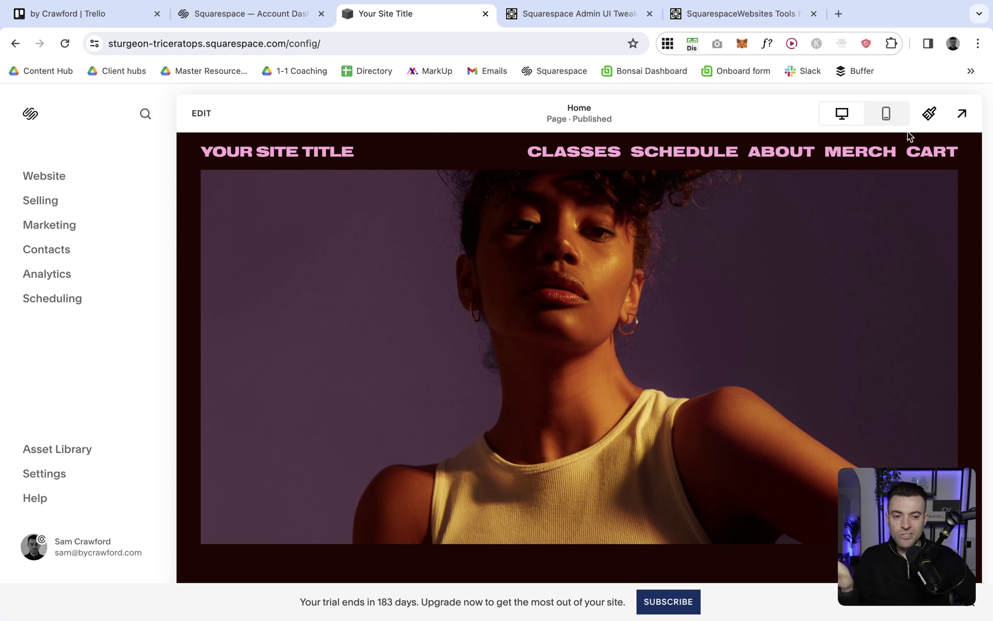
click(883, 118)
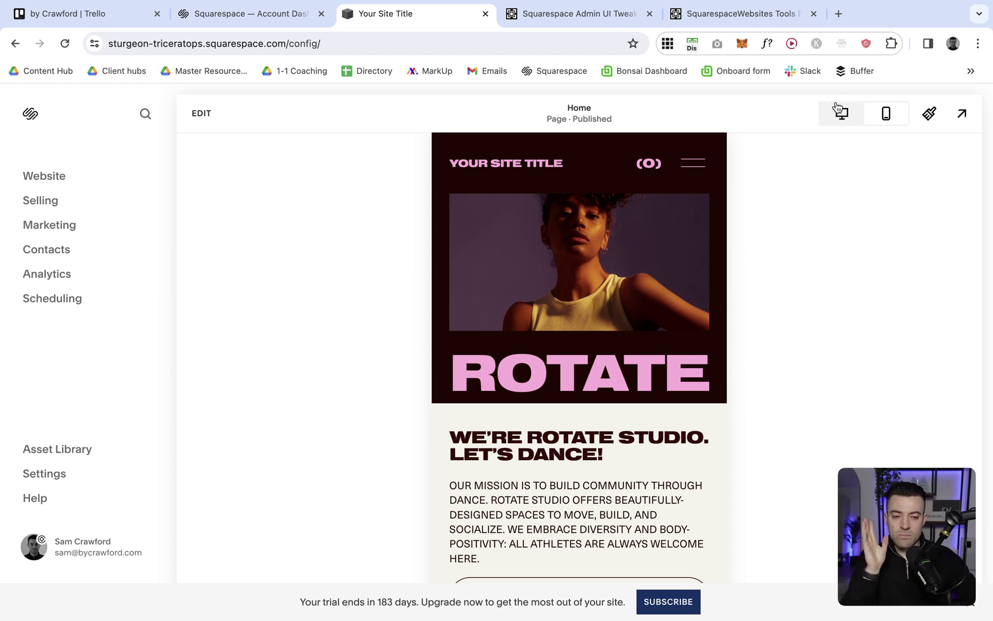
click(842, 123)
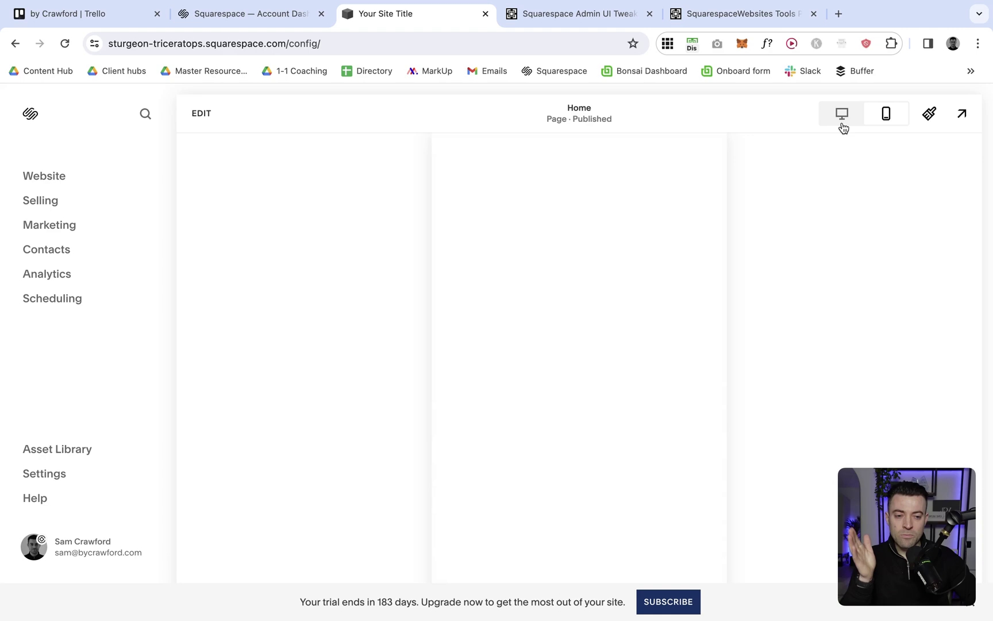
scroll(712, 359, down, 5)
scroll(712, 359, down, 3)
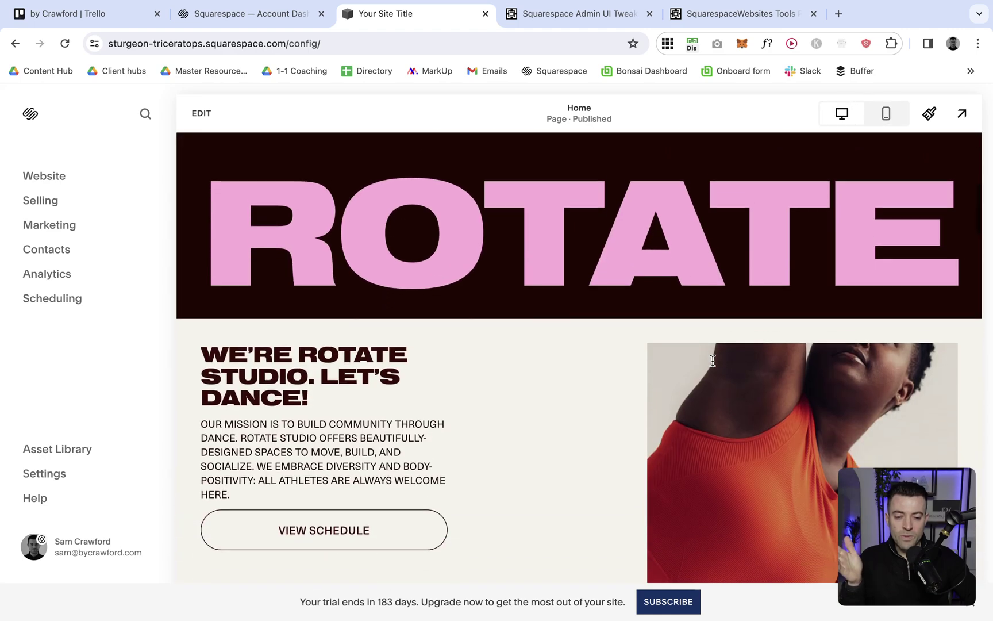
scroll(712, 360, down, 1)
scroll(712, 359, down, 2)
scroll(712, 360, up, 15)
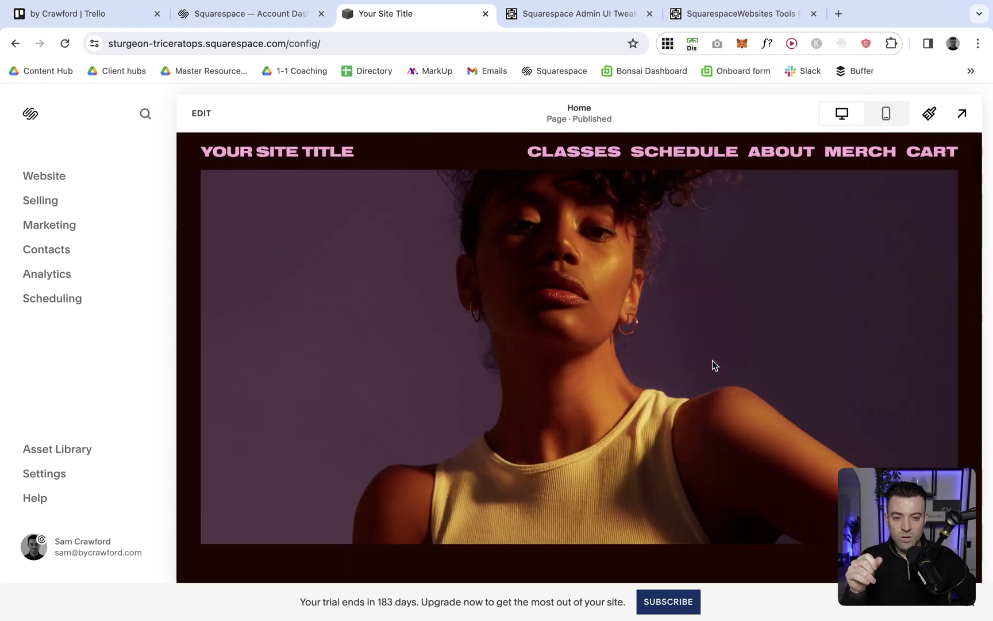
Review the $40.00 Squarespace Admin UI Tweaks product page, highlighting its title and scrolling its features
click(591, 18)
click(114, 46)
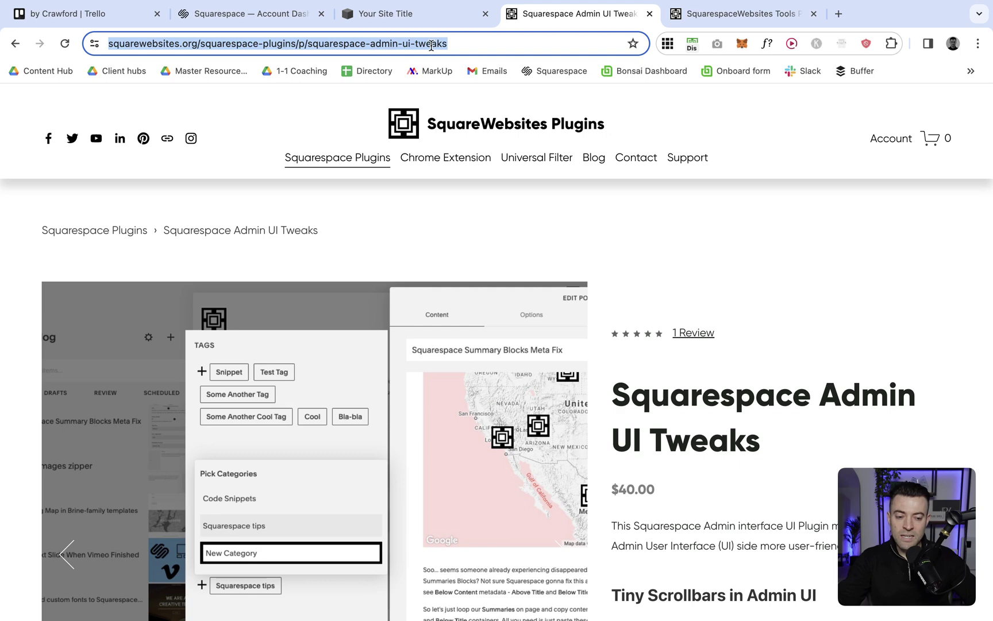
scroll(672, 368, down, 3)
click(782, 333)
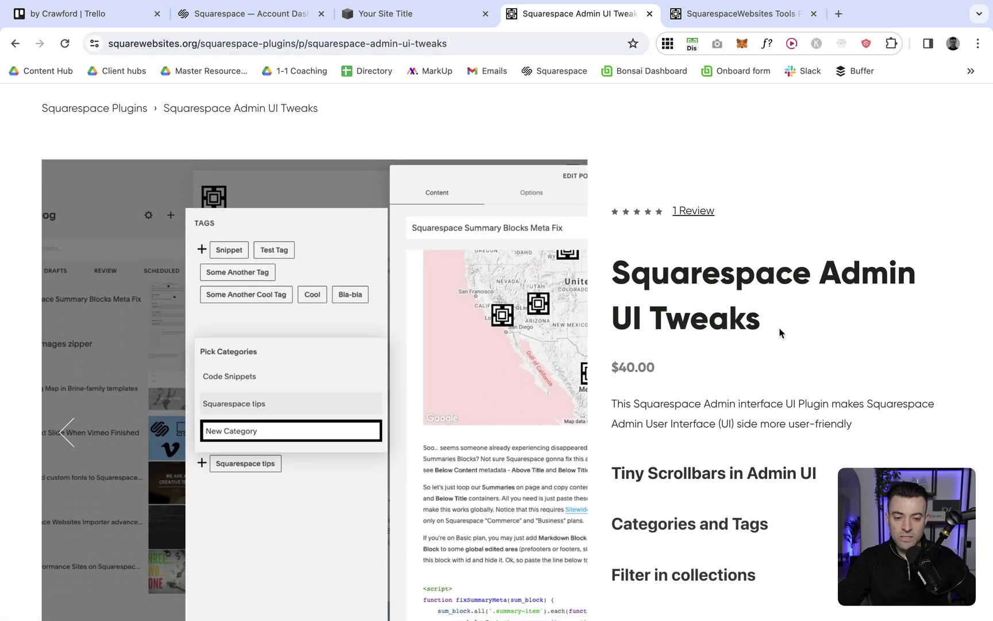
drag(781, 332, 609, 276)
click(608, 279)
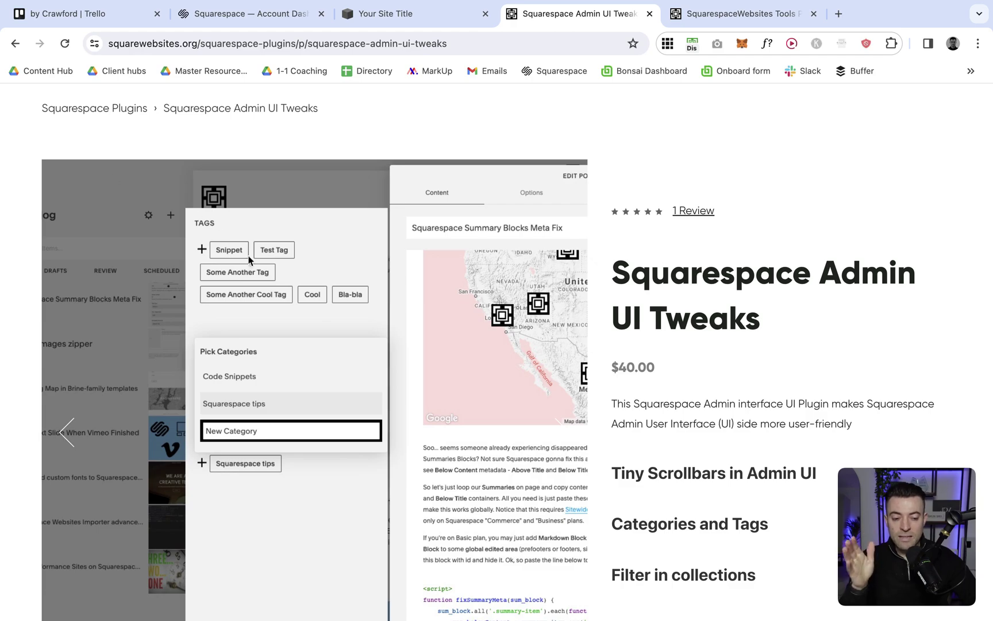
scroll(489, 421, down, 5)
scroll(489, 420, down, 5)
scroll(488, 421, down, 5)
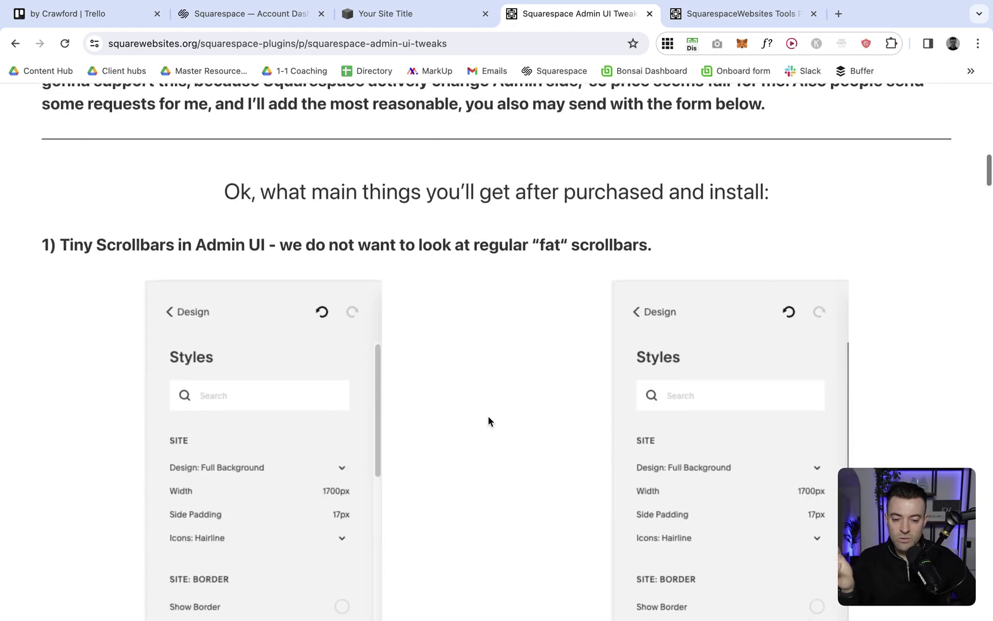
scroll(489, 421, down, 5)
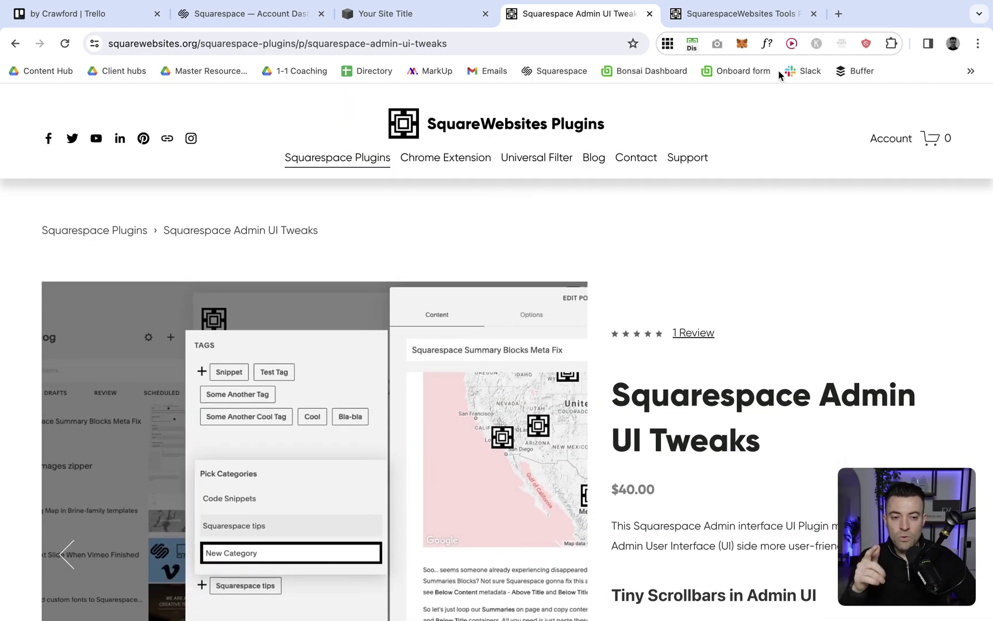
Scroll the SquareWebsites Tools extension page down to the LITE/PRO pricing table
click(754, 17)
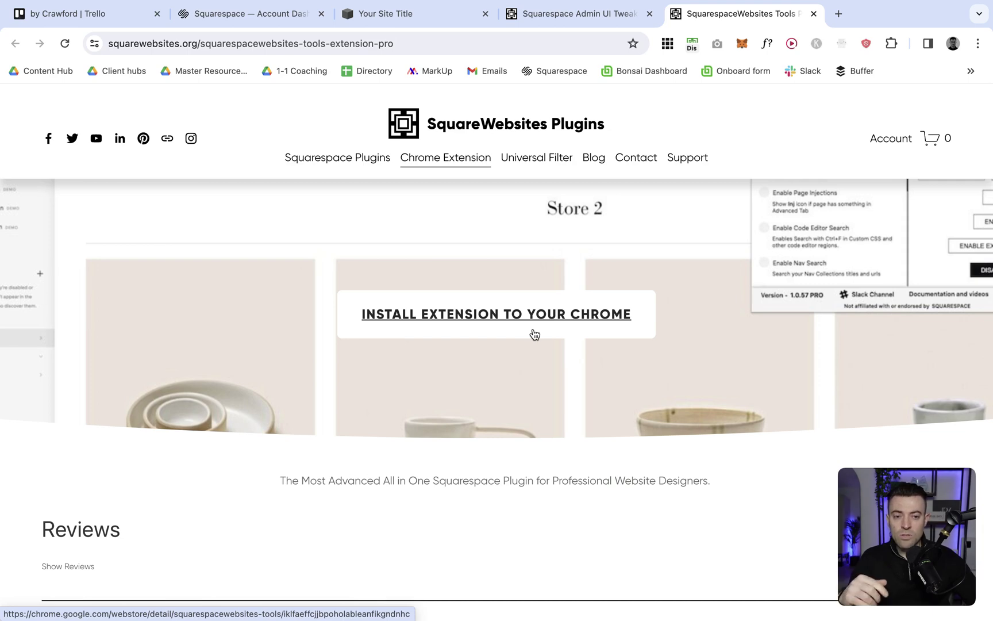
scroll(561, 372, down, 3)
scroll(562, 373, down, 3)
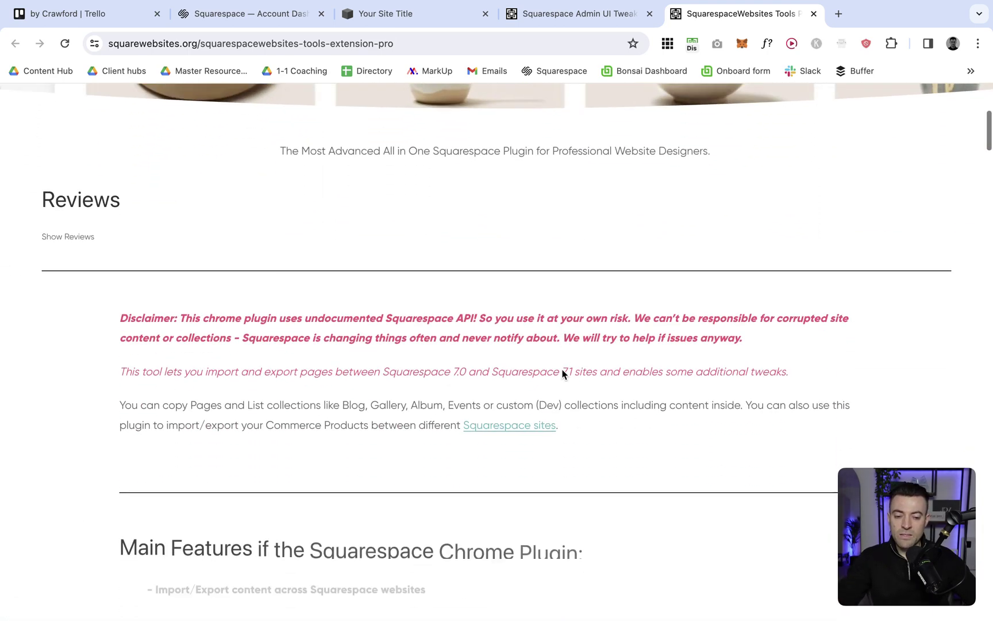
scroll(562, 374, down, 1)
scroll(563, 373, down, 1)
scroll(562, 373, down, 1)
scroll(563, 374, down, 4)
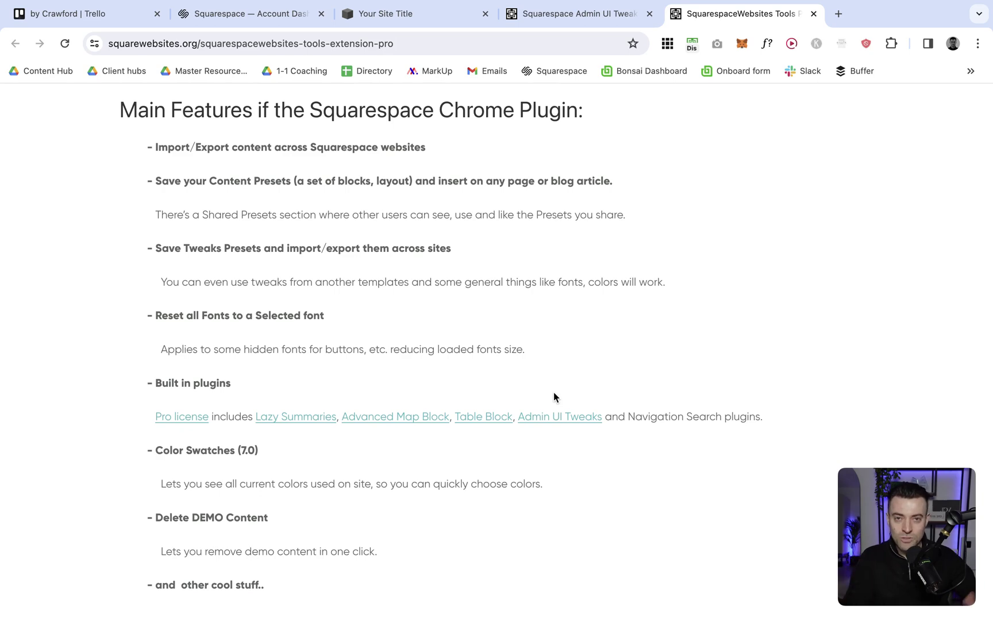
scroll(554, 396, down, 2)
scroll(555, 396, down, 2)
scroll(554, 396, down, 2)
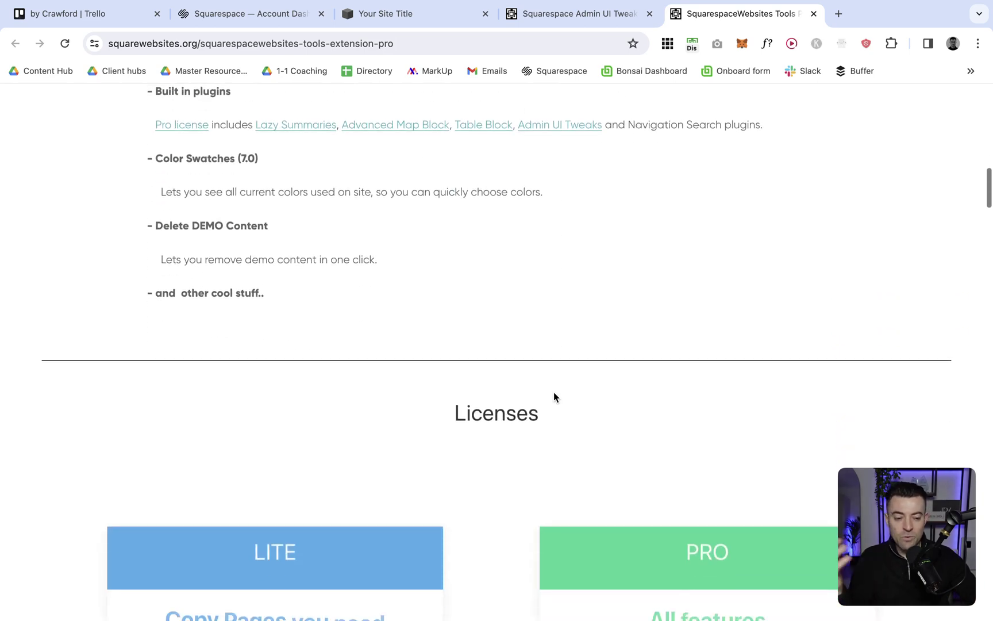
scroll(555, 396, down, 2)
scroll(555, 396, down, 2)
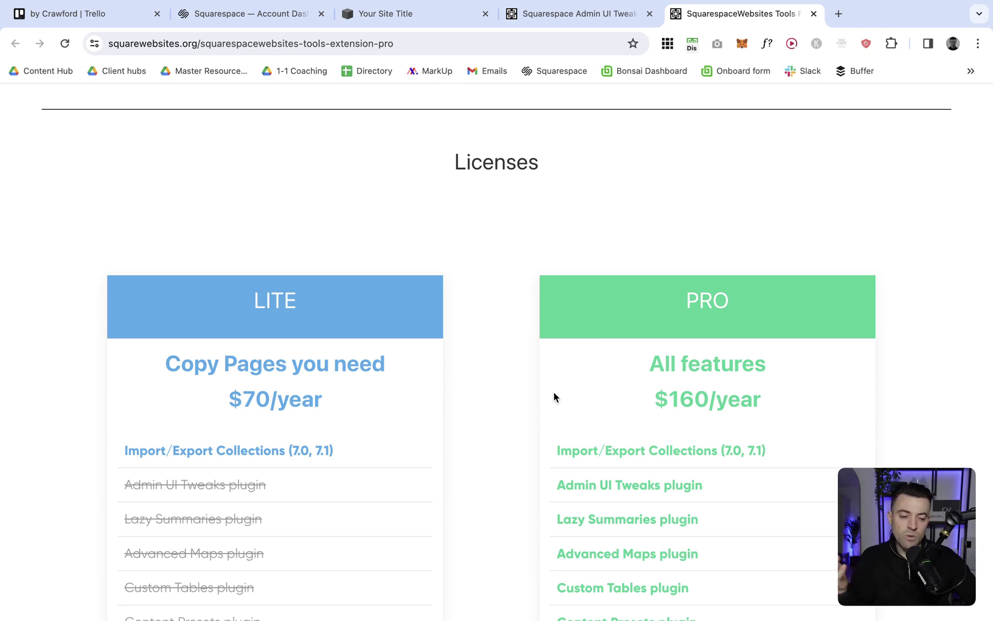
scroll(555, 397, down, 2)
Highlight the $160/year PRO price and its Admin UI Tweaks plugin entry
drag(797, 289, 709, 279)
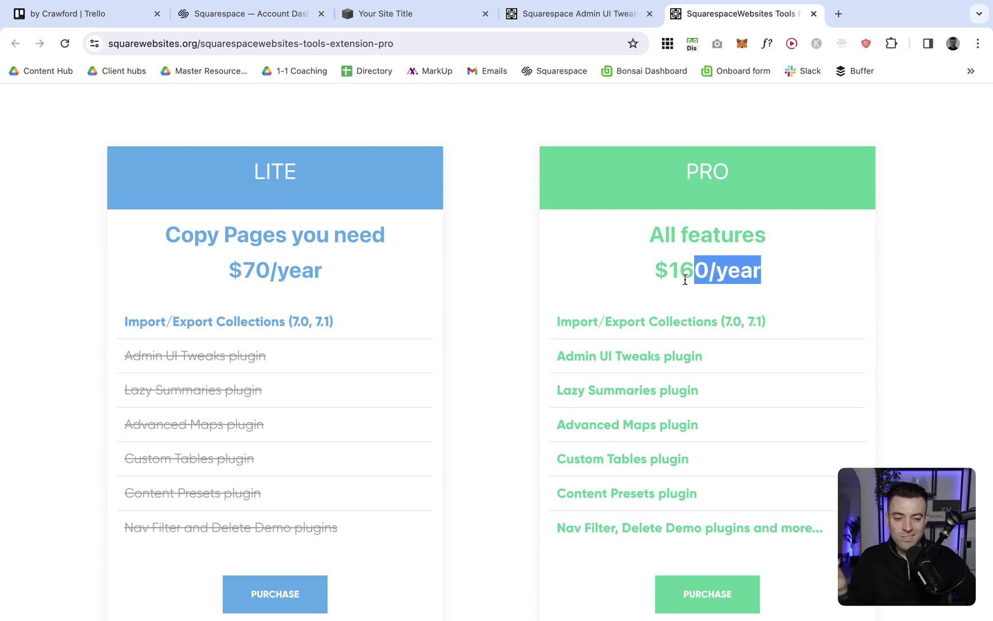
drag(725, 445, 555, 341)
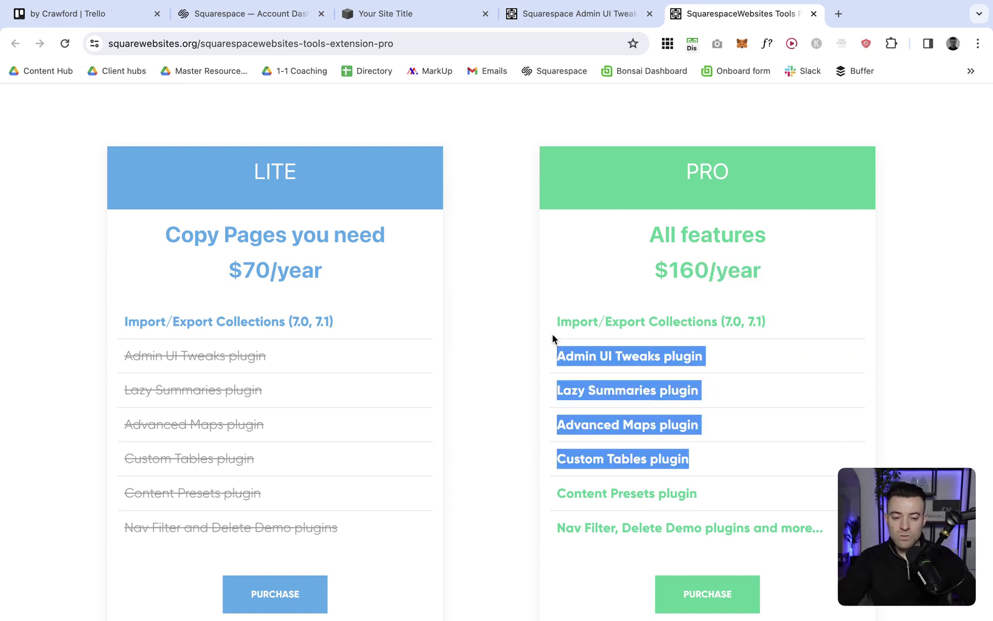
click(581, 346)
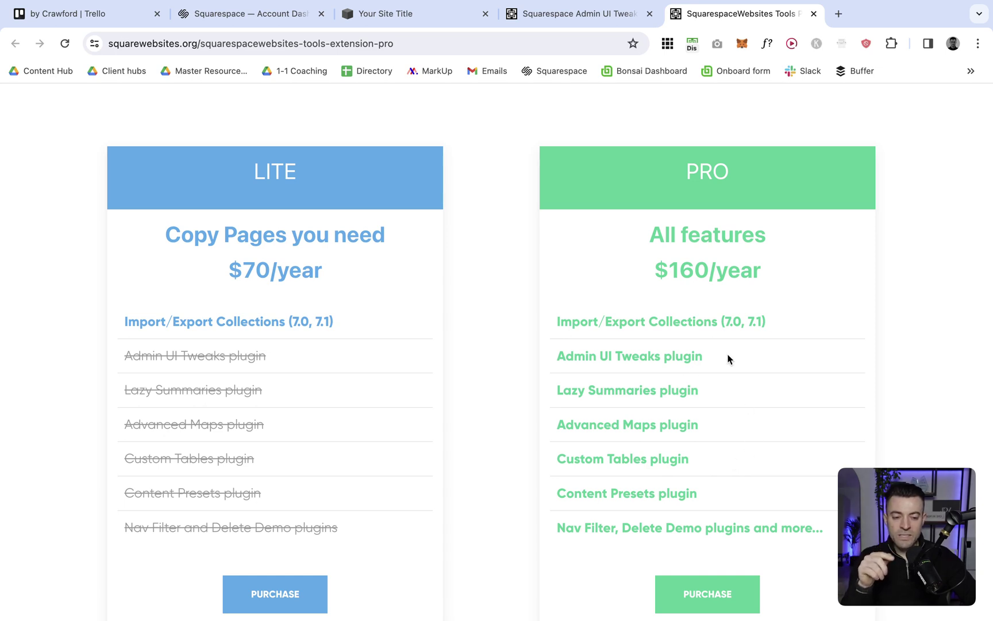
drag(722, 364, 527, 363)
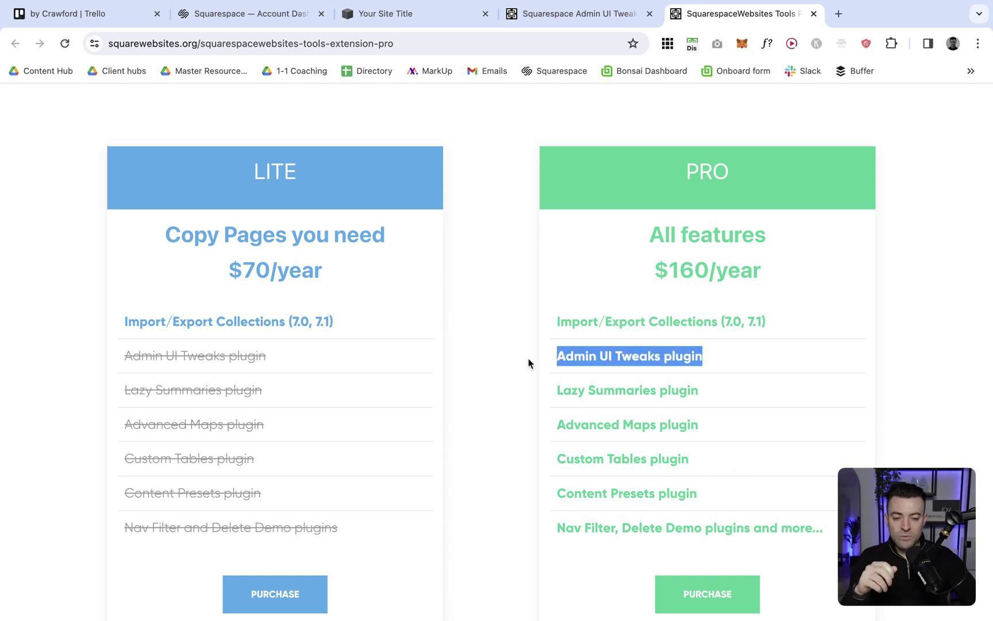
scroll(781, 386, down, 1)
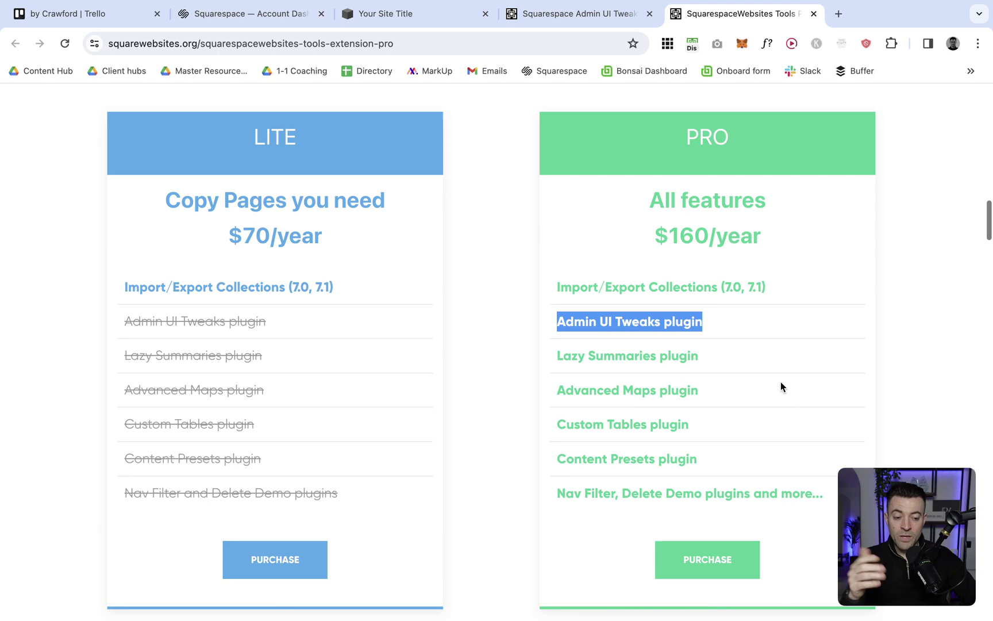
scroll(782, 386, up, 10)
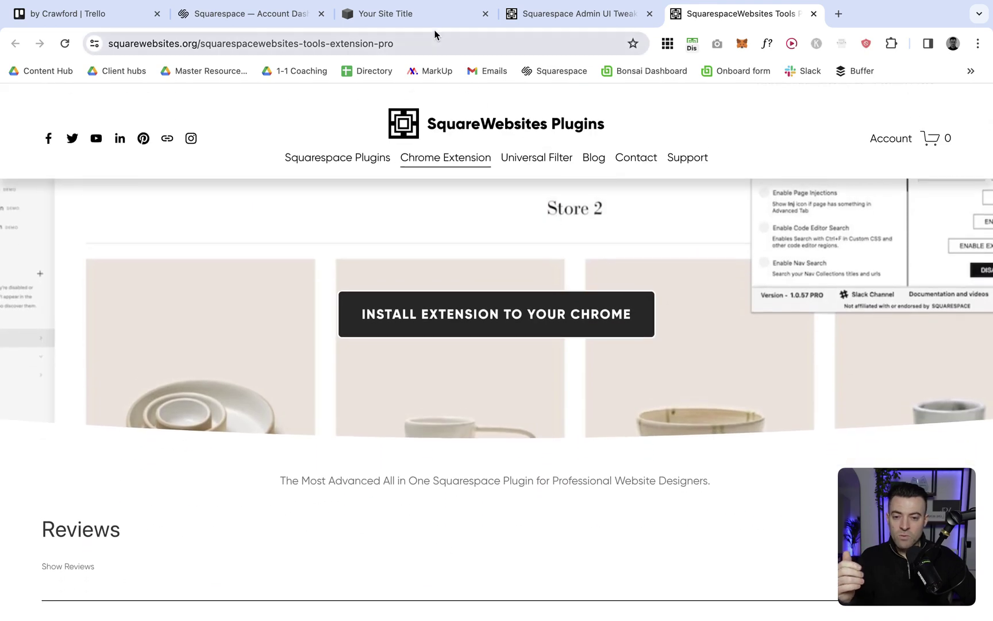
In the Your Site Title tab, enable UI tweaks from the SquareWebsites Tools PRO popup
click(430, 16)
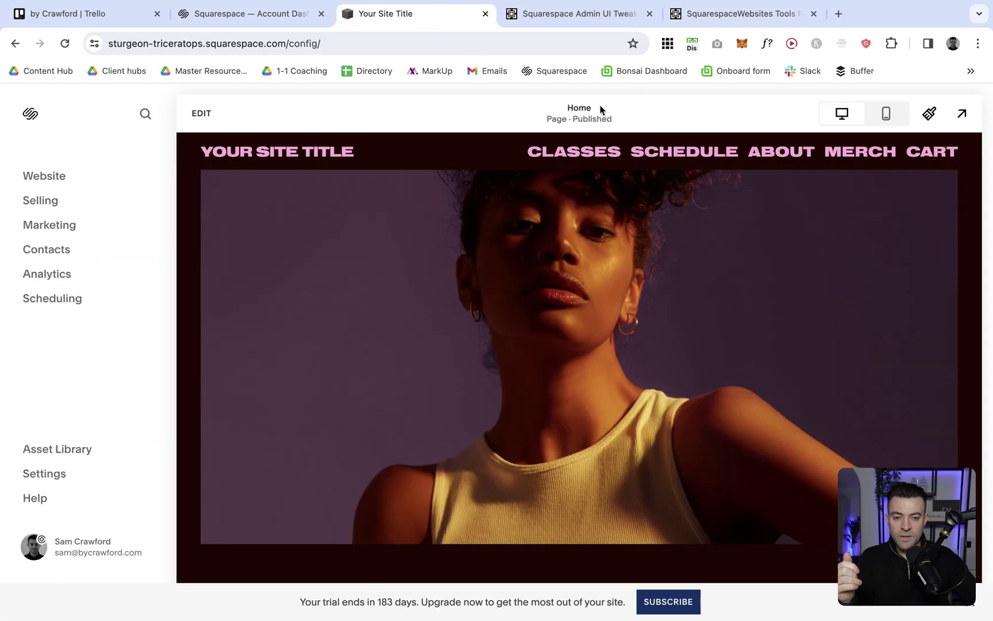
click(692, 46)
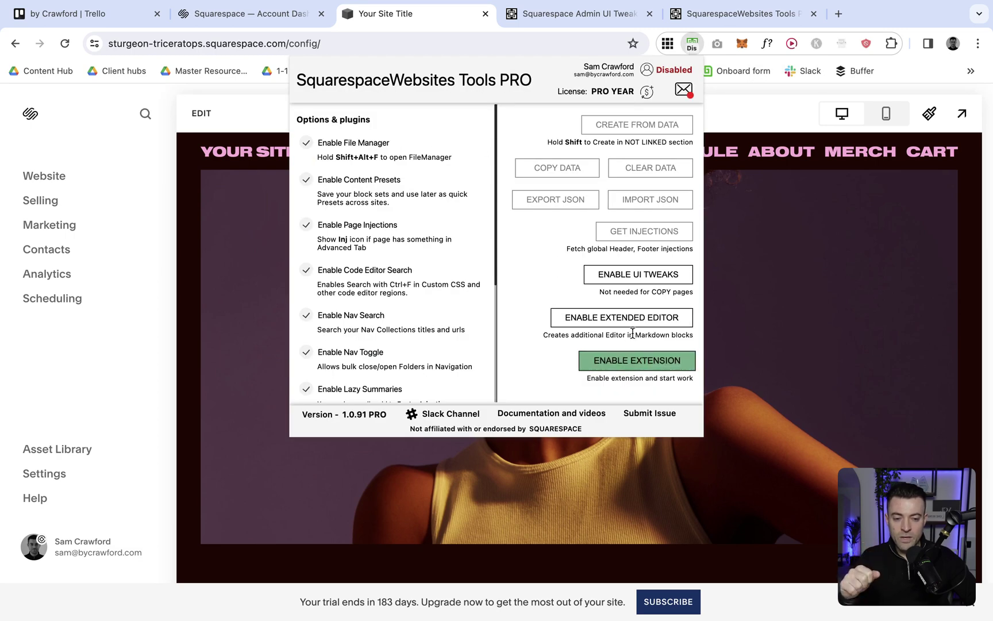
click(658, 275)
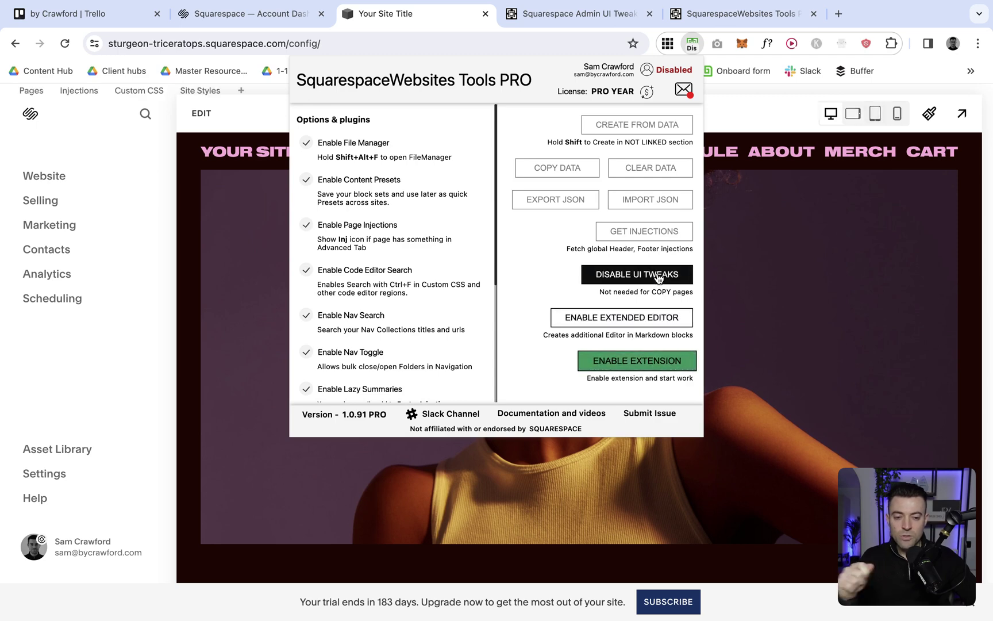
click(763, 278)
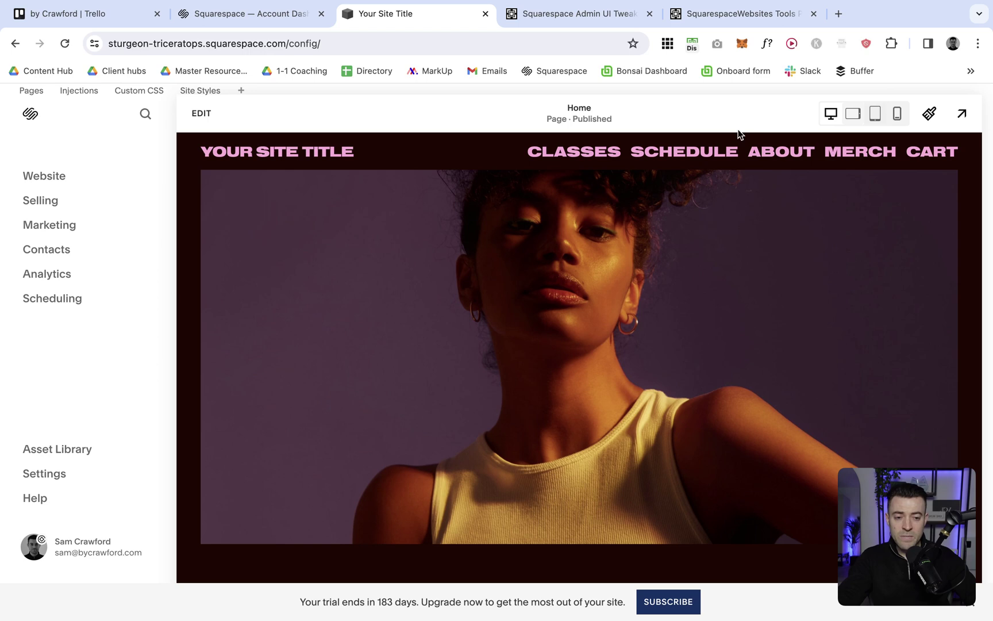
Try the Pages, Injections and Custom CSS shortcuts, then open Site Styles
click(31, 91)
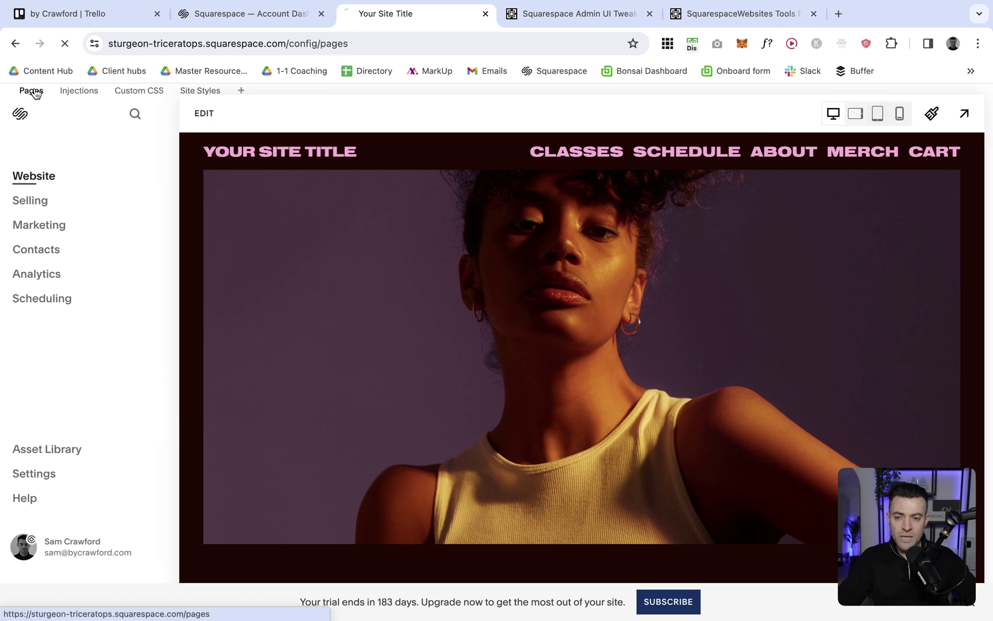
click(16, 44)
click(17, 44)
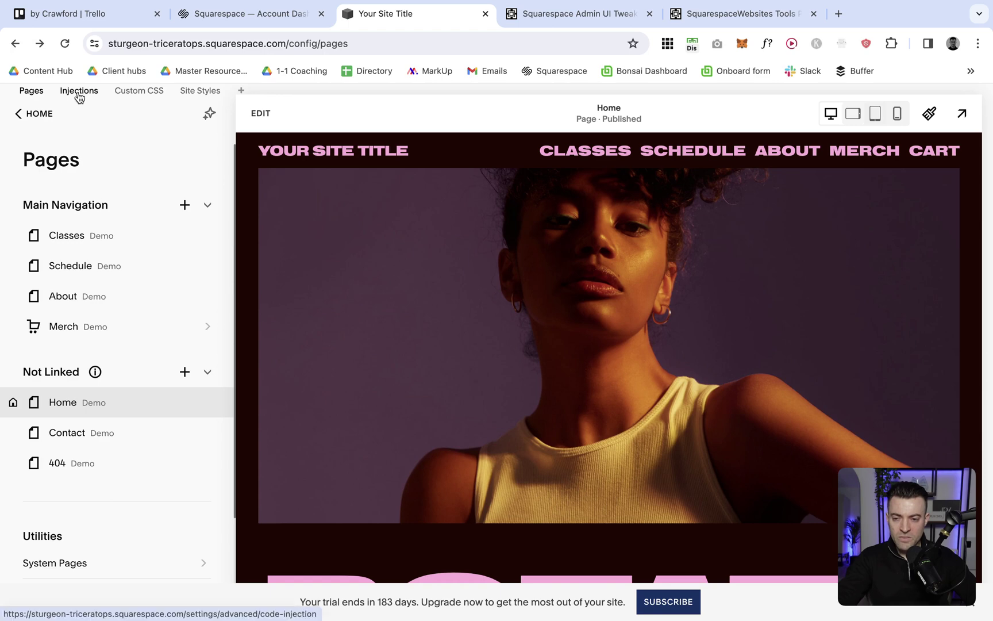
click(79, 91)
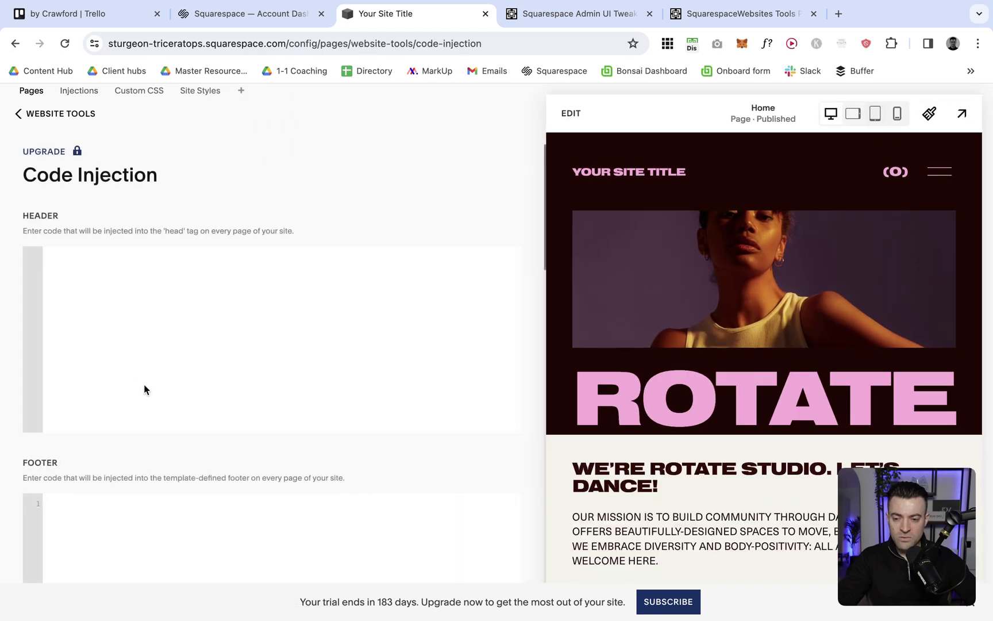
click(134, 96)
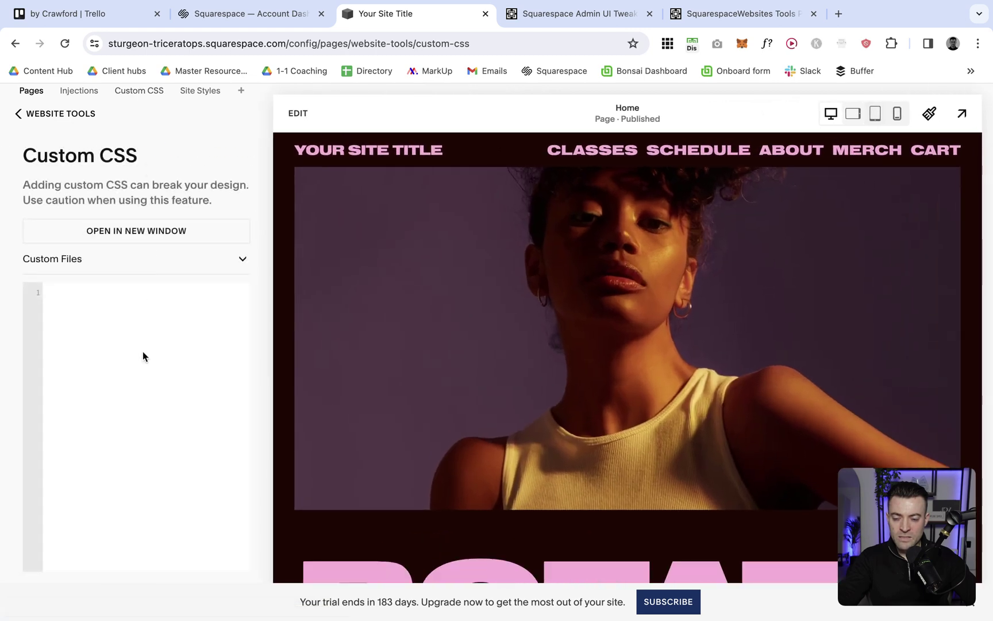
click(200, 96)
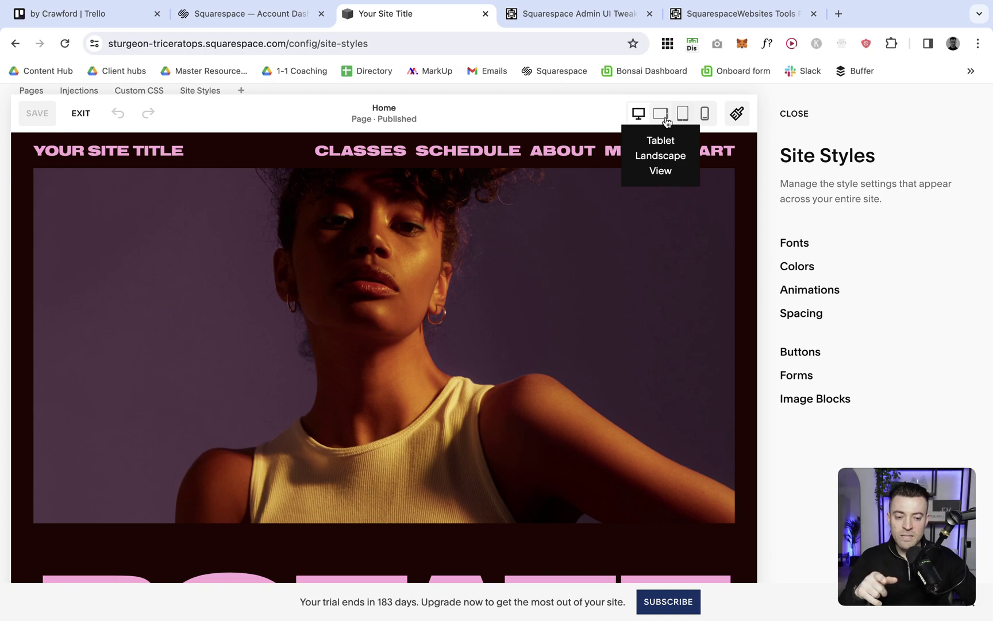
click(692, 124)
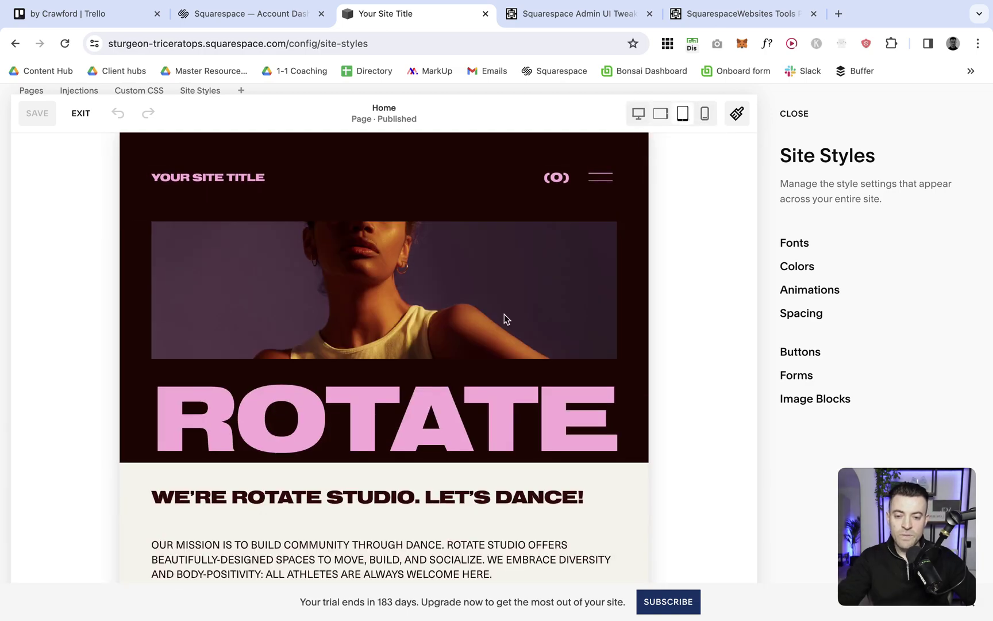
scroll(503, 313, down, 5)
scroll(512, 300, up, 5)
click(665, 114)
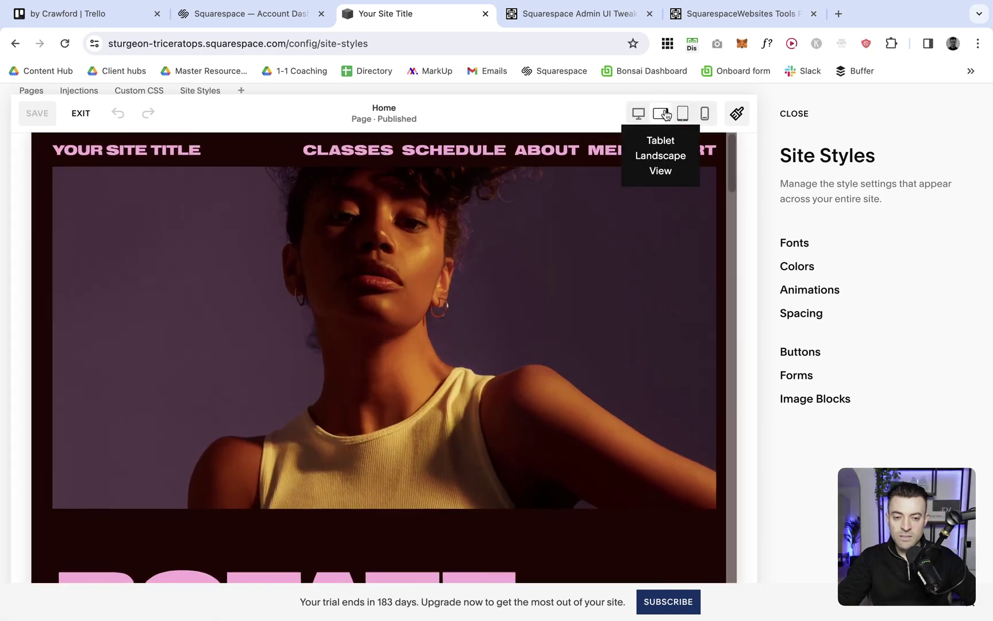
click(683, 113)
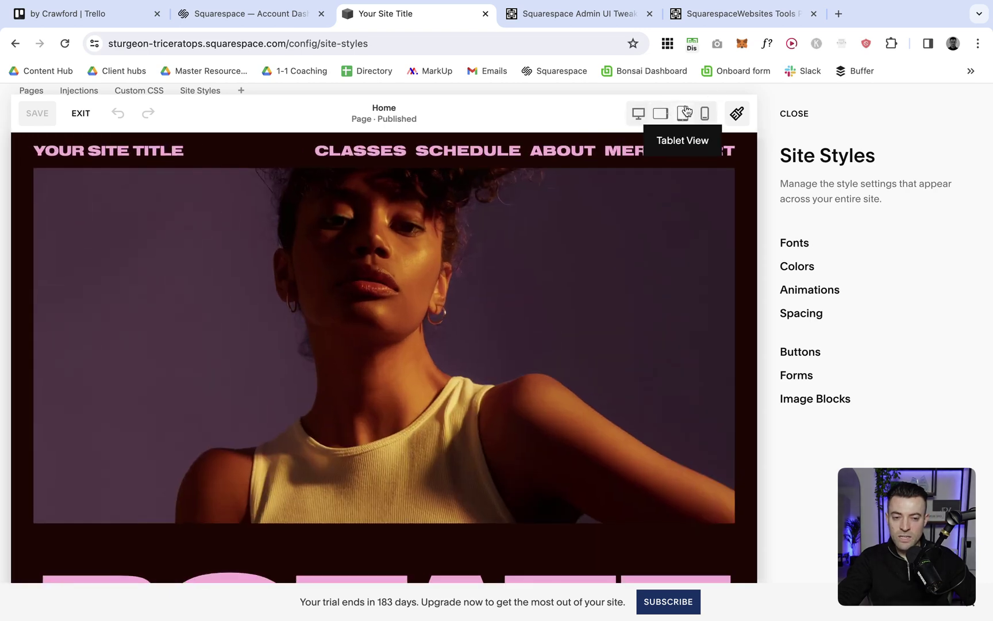
click(685, 113)
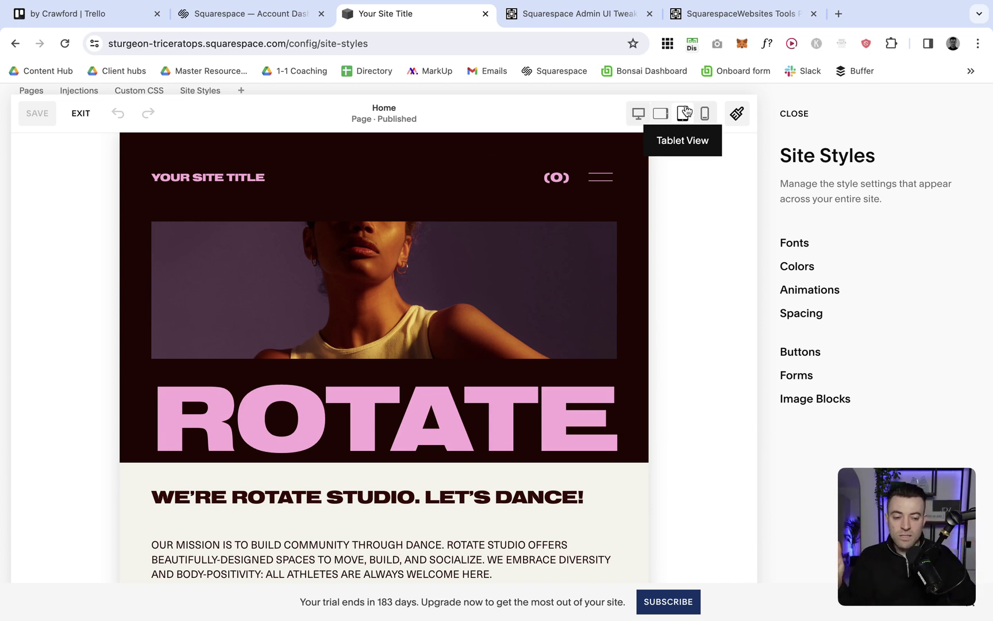
click(637, 114)
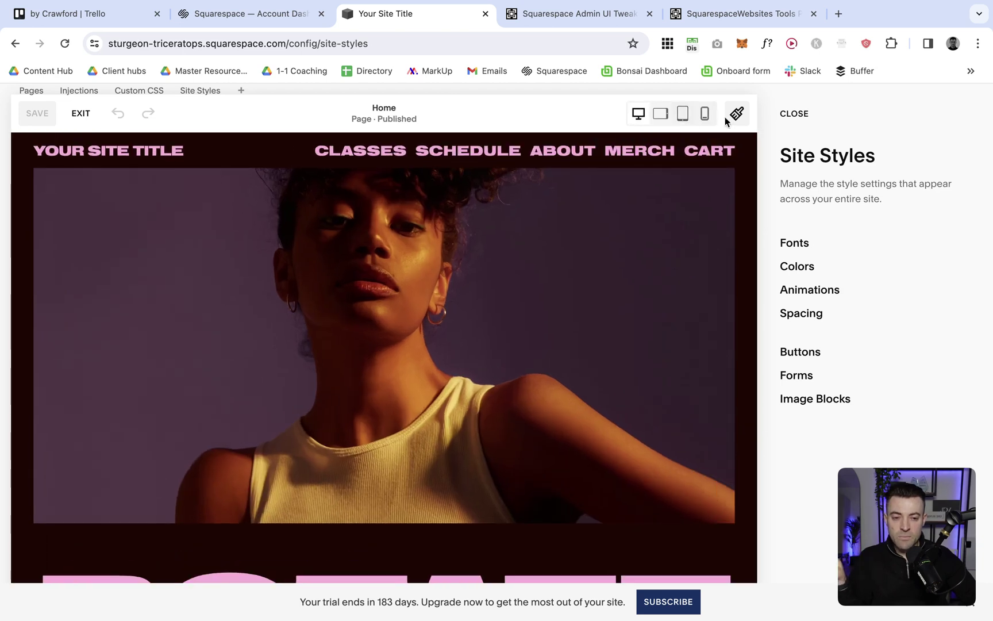